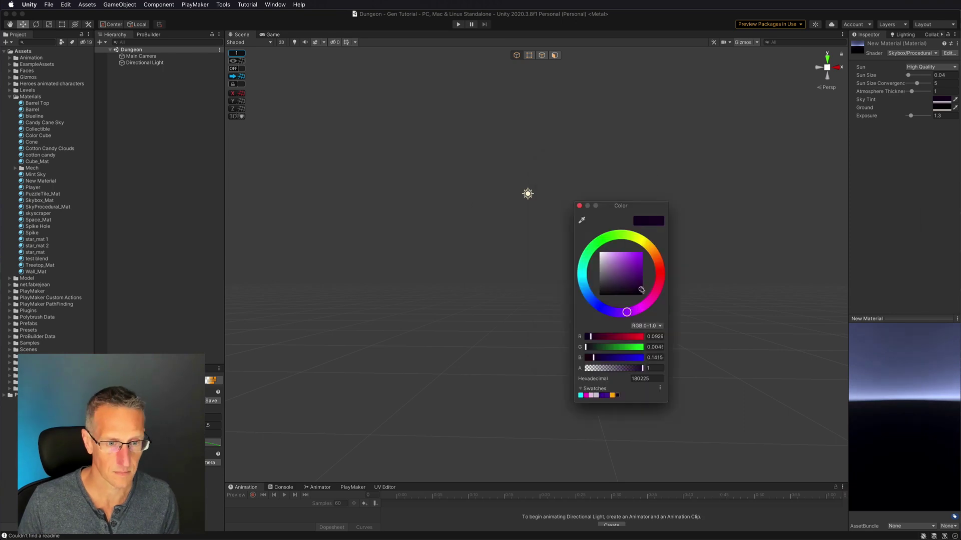
Make the dark sky material the skybox, then export the tree silhouette artwork as an image
left_click(579, 206)
left_click(902, 35)
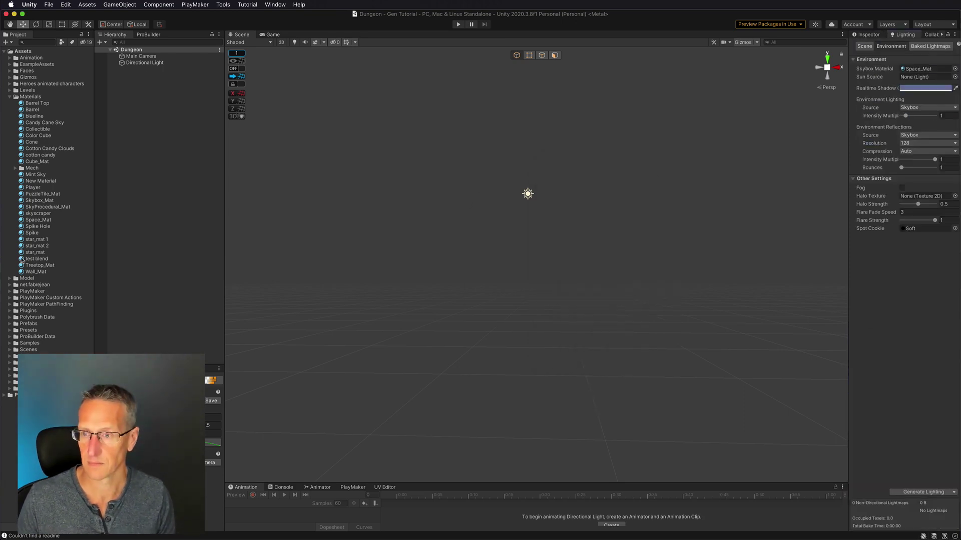
left_click(955, 69)
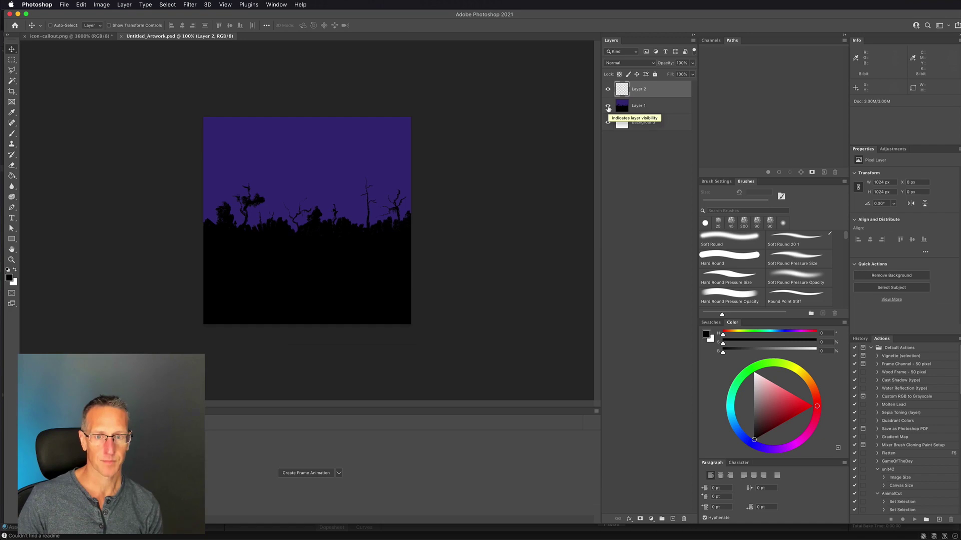
key("super+alt+shift+s")
left_click(621, 425)
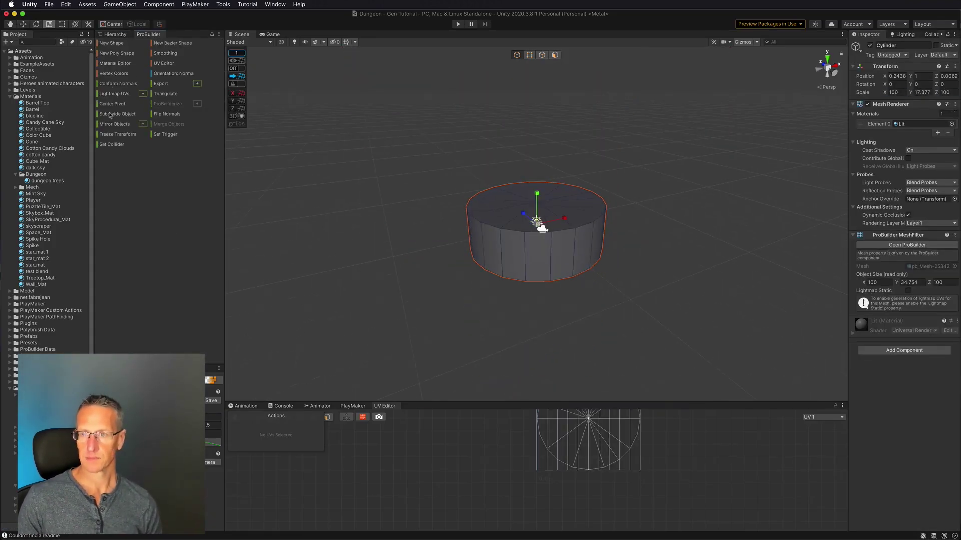
Remove the tree line cylinder's top cap faces and check the skyline in the Game view
left_click(103, 144)
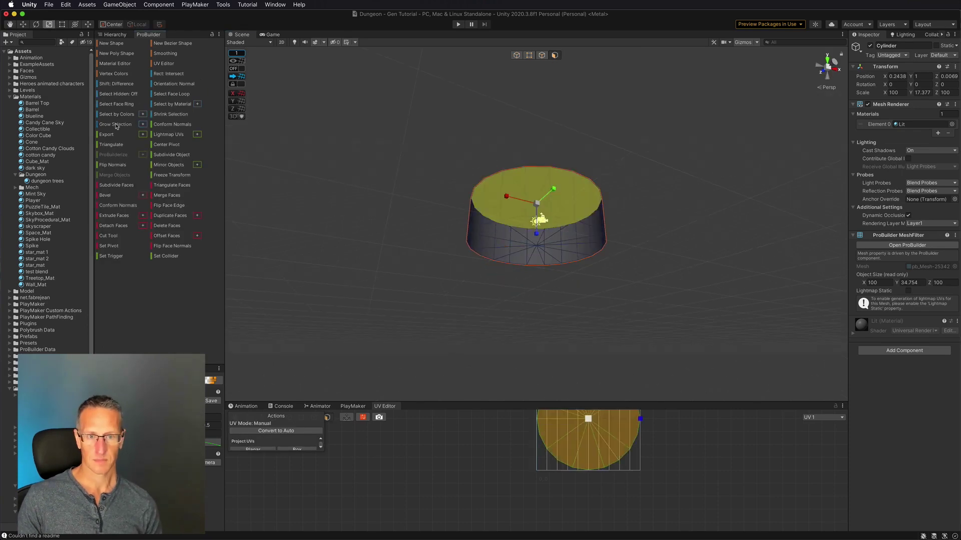
left_click(510, 206)
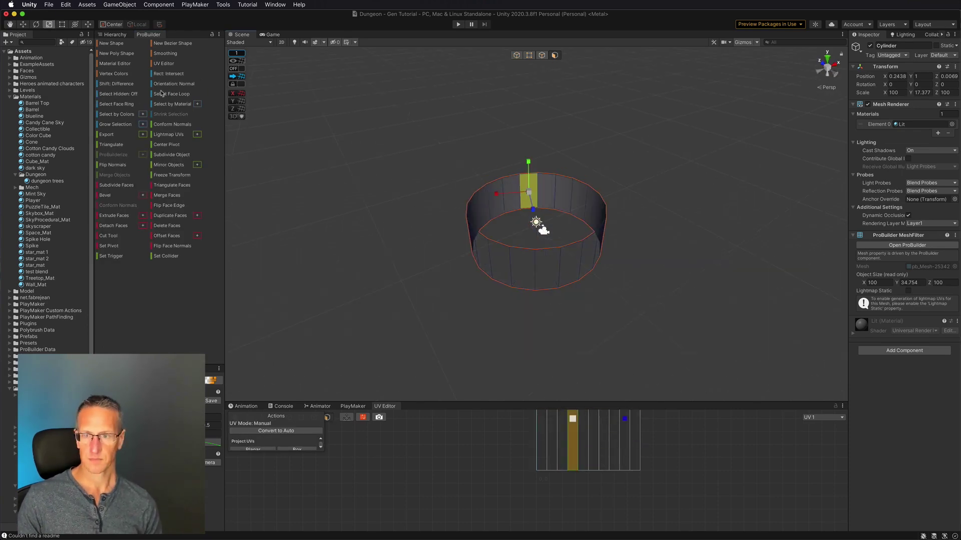
left_click(271, 35)
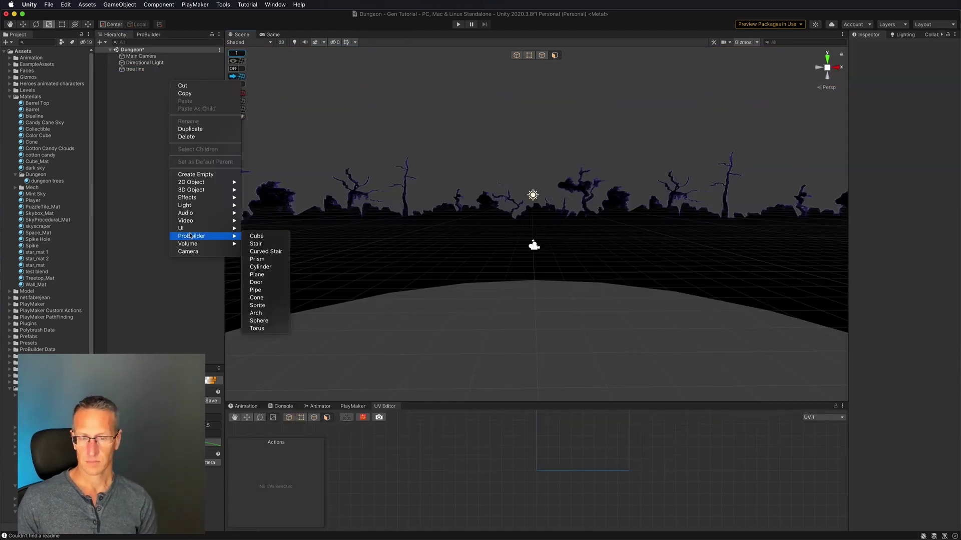
Add a floor plane to the Hierarchy, then come back to Unity after painting the tile texture
left_click(257, 274)
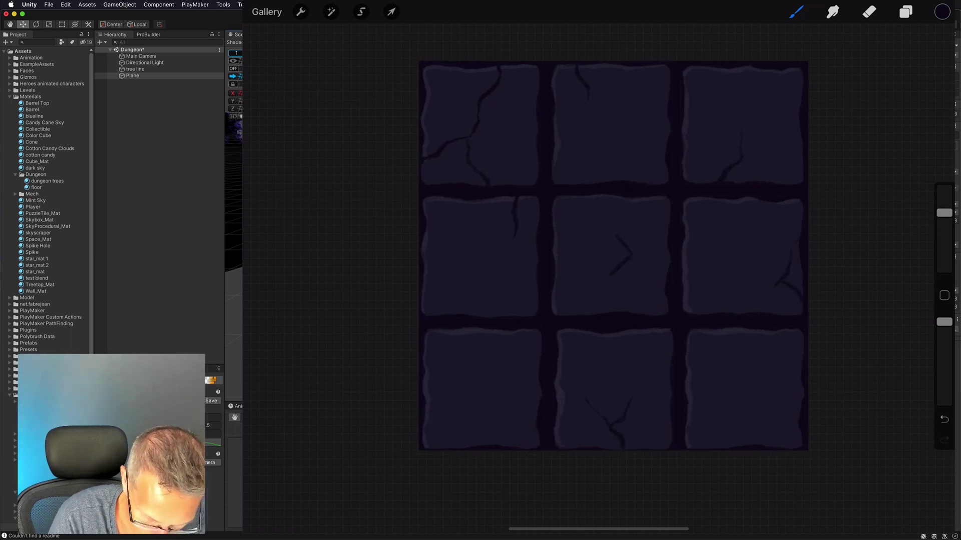
key("super+Tab")
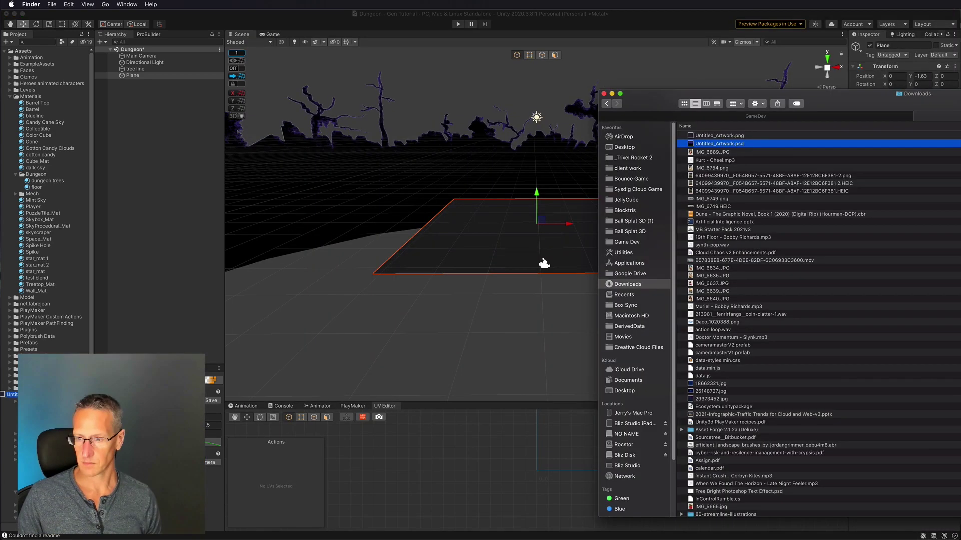
Add a Point Light to the Dungeon scene and select the floor material
left_click(22, 91)
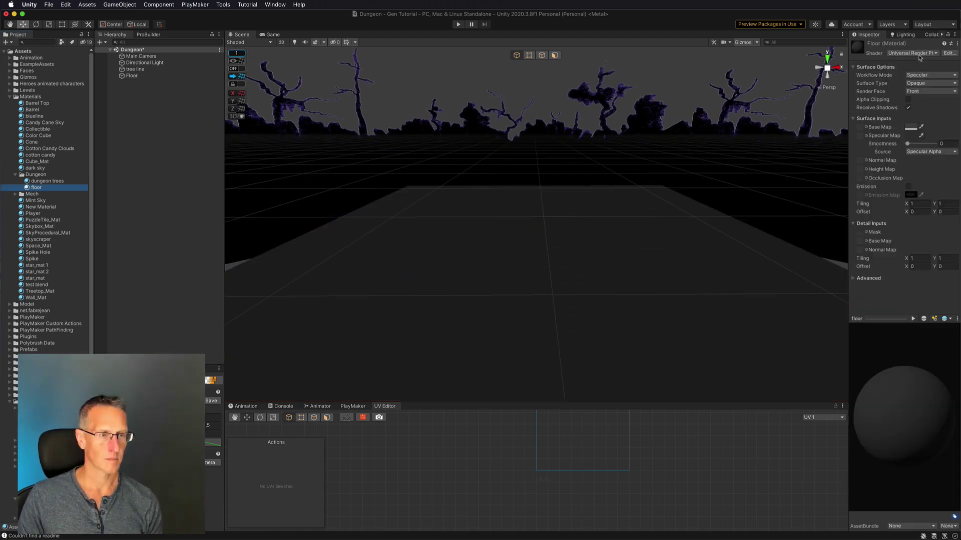
right_click(135, 86)
mouse_move(165, 207)
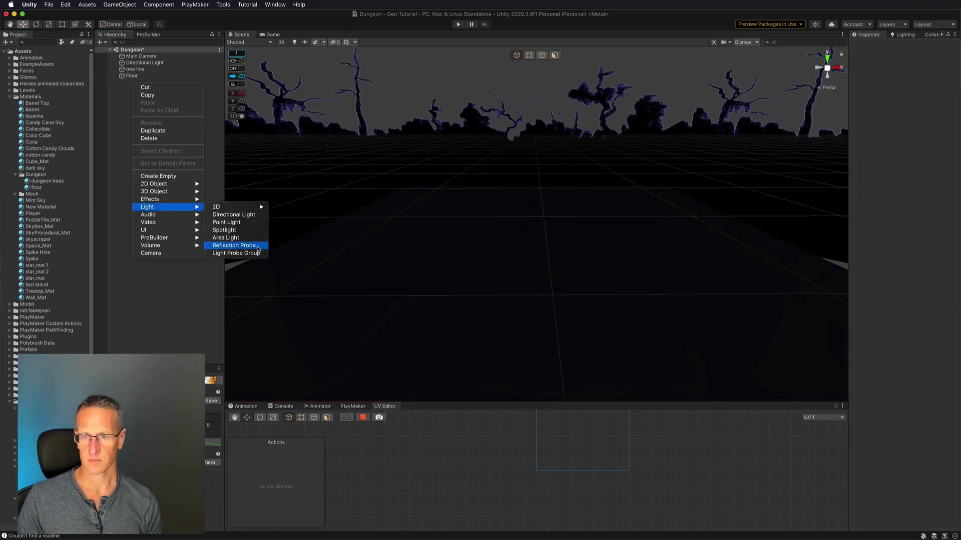
left_click(226, 222)
left_click(36, 187)
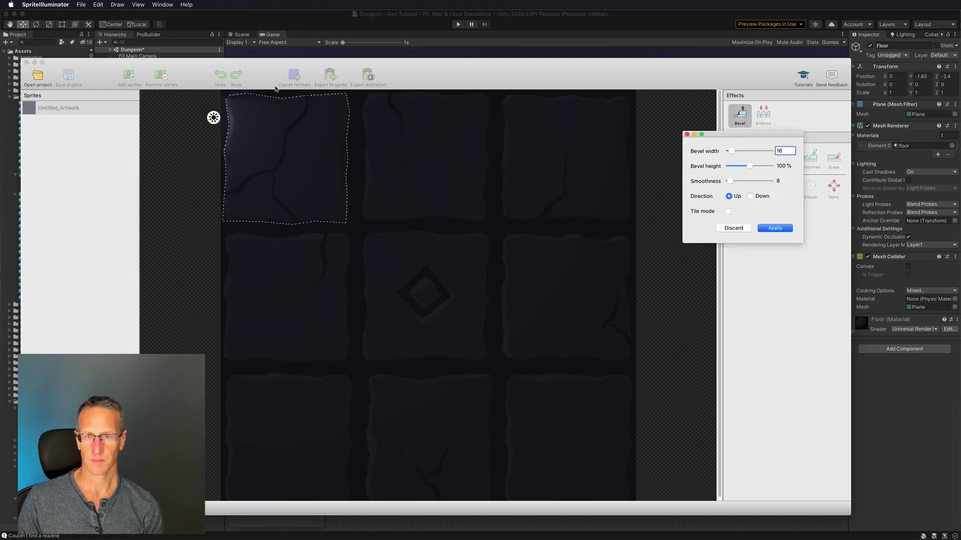
Bevel the first outlined tile, then outline the top-centre, top-right and bottom-right tiles
left_click(772, 228)
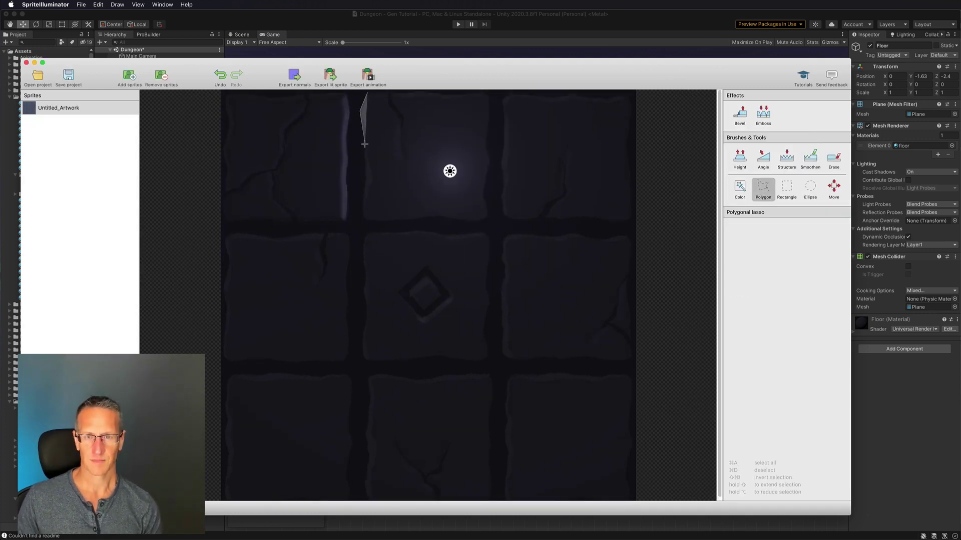
left_click(366, 220)
left_click(491, 220)
left_click(490, 93)
left_click(366, 93)
key("super+z")
left_click(632, 95)
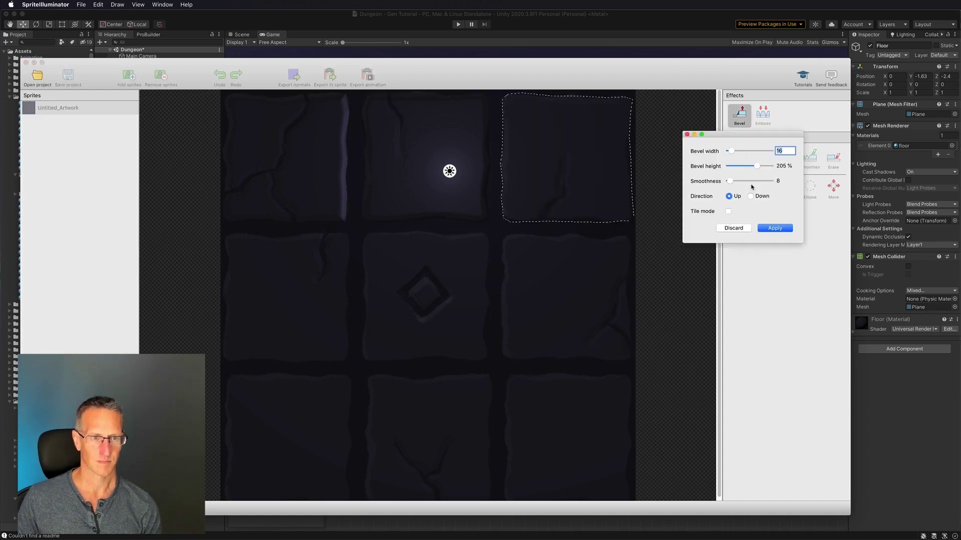
key("super+z")
left_click(507, 499)
left_click(631, 499)
left_click(510, 370)
key("super+z")
Outline and bevel the bottom-middle, bottom-left and middle-left stone tiles
left_click(488, 371)
left_click(417, 375)
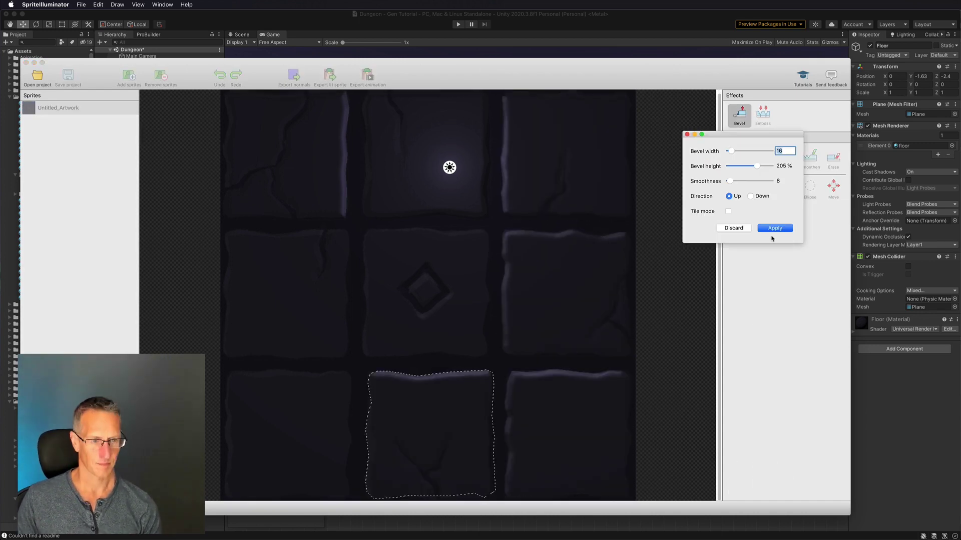
key("Return")
left_click(349, 372)
left_click(230, 372)
left_click(345, 230)
left_click(223, 230)
left_click(223, 360)
left_click(350, 361)
left_click(345, 229)
left_click(475, 230)
Export the tiles' normal map and return to Unity's floor material
key("super+e")
key("Return")
key("Return")
key("super+h")
left_click(36, 187)
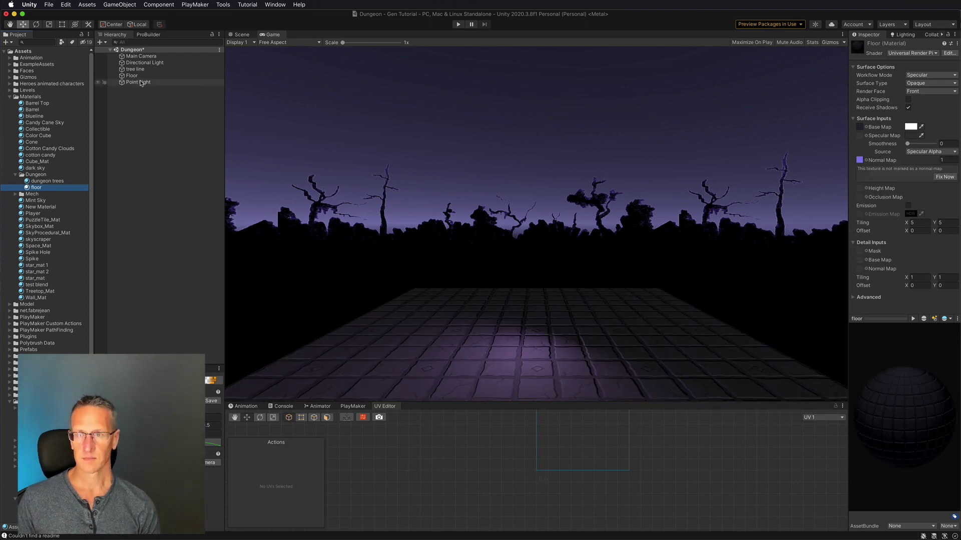
Add a ProBuilder cube and raise its top face to make a tall wall
right_click(132, 119)
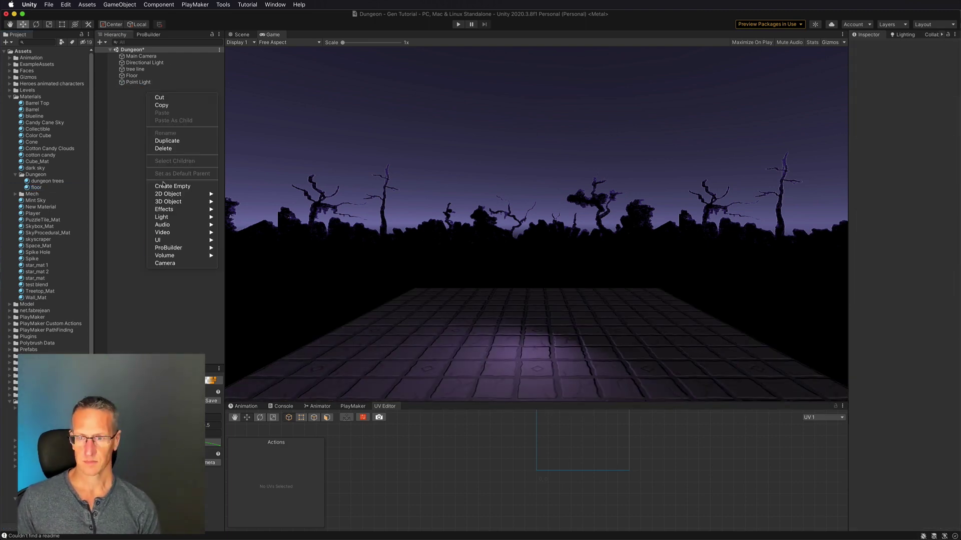
left_click(236, 248)
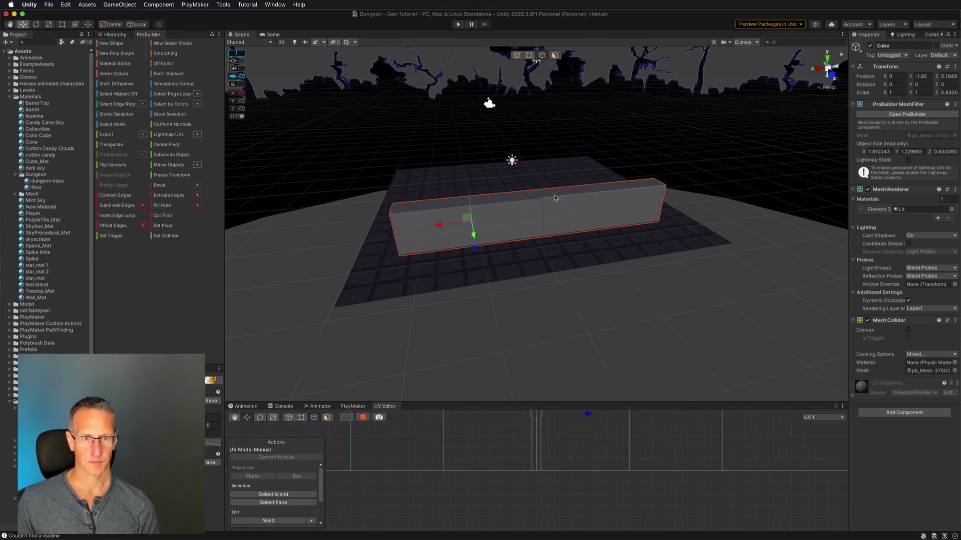
left_click_drag(555, 198, 541, 185, "alt")
left_click(547, 183)
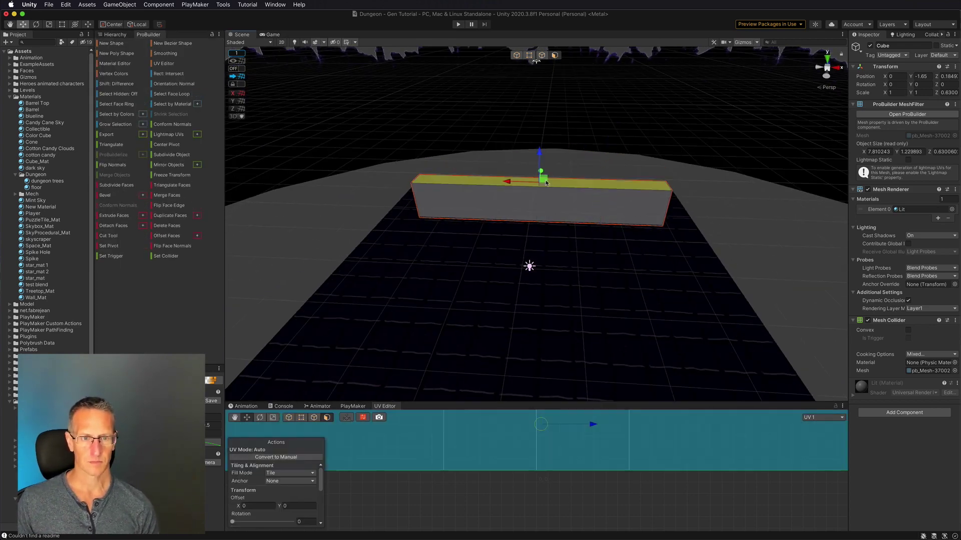
left_click_drag(539, 149, 539, 82)
Scale the wall thicker, then fill a new Procreate canvas with dark purple
left_click(541, 184)
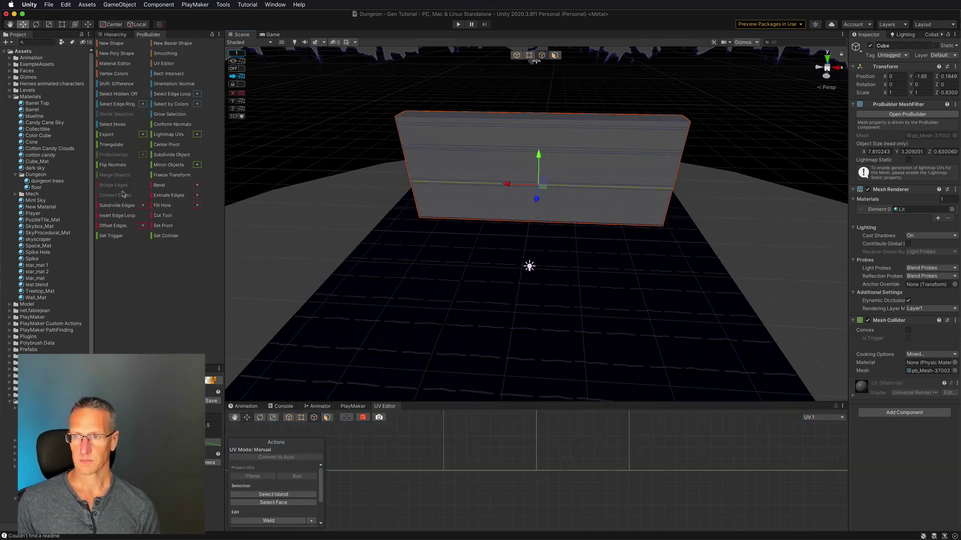
key("r")
left_click_drag(550, 175, 421, 147, "alt")
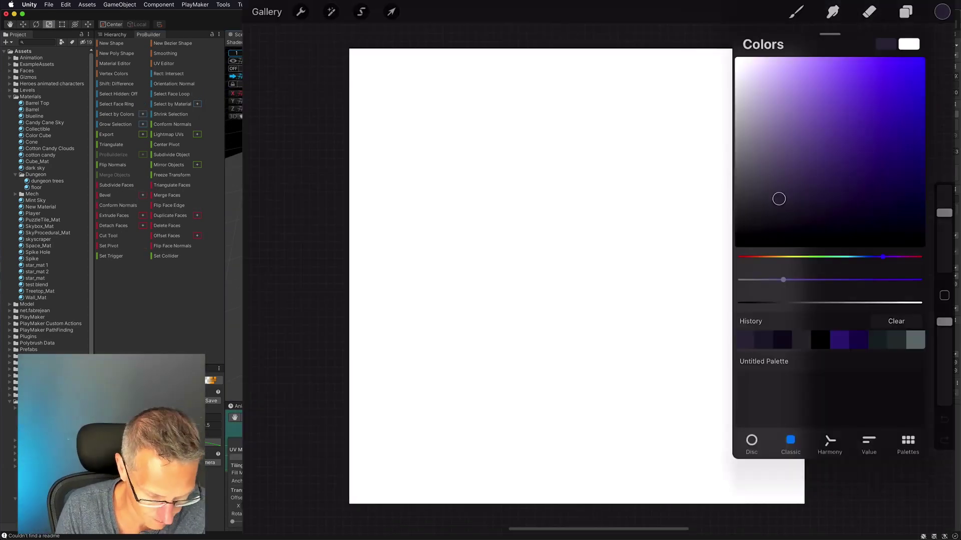
left_click_drag(942, 12, 551, 276)
left_click(906, 12)
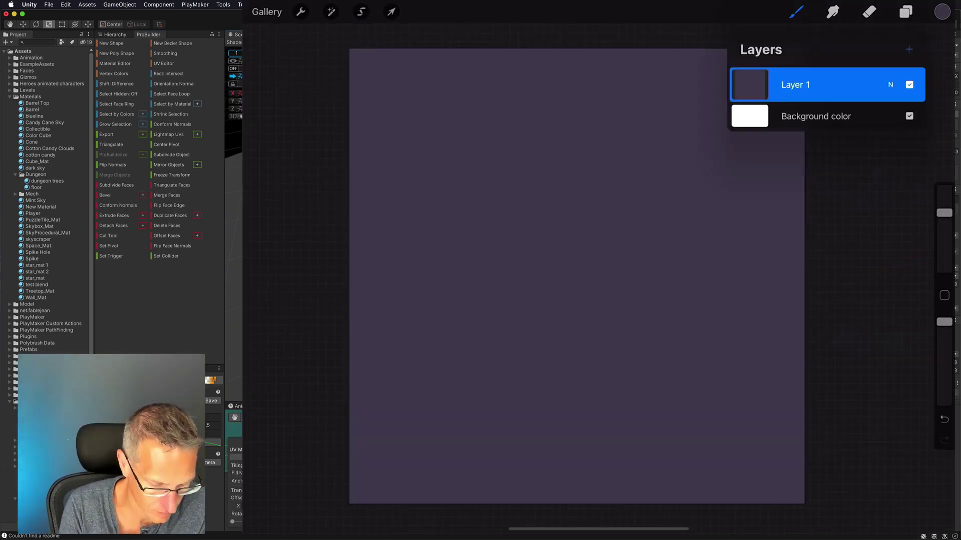
Try out a lighter purple and the eraser, then delete the test-stroke layer
left_click(362, 11)
left_click(943, 11)
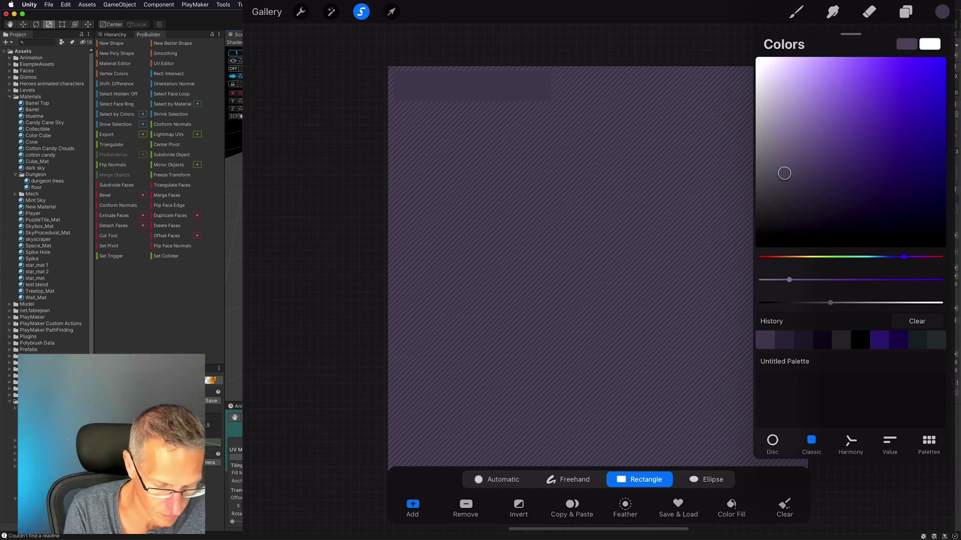
left_click(796, 12)
left_click(870, 12)
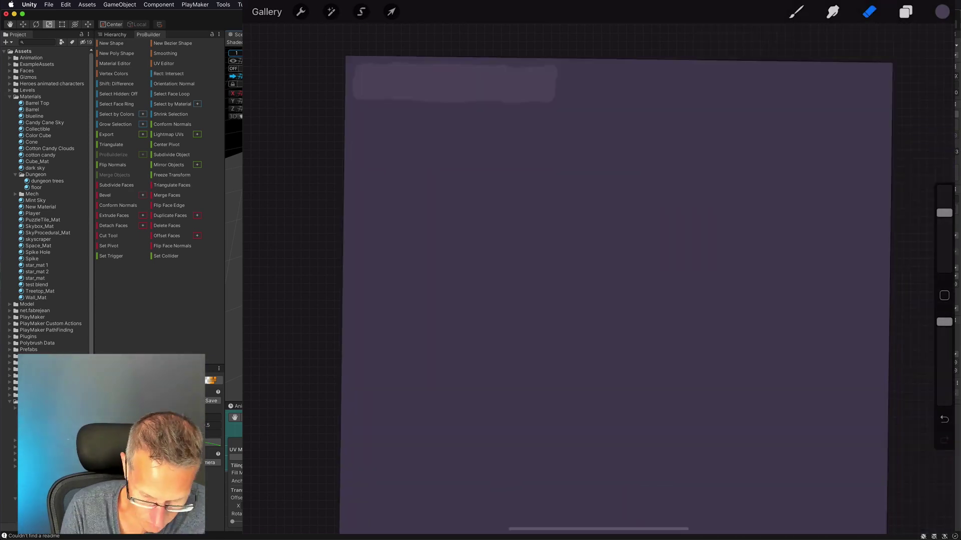
left_click(942, 11)
left_click(795, 11)
left_click(942, 12)
left_click(942, 12)
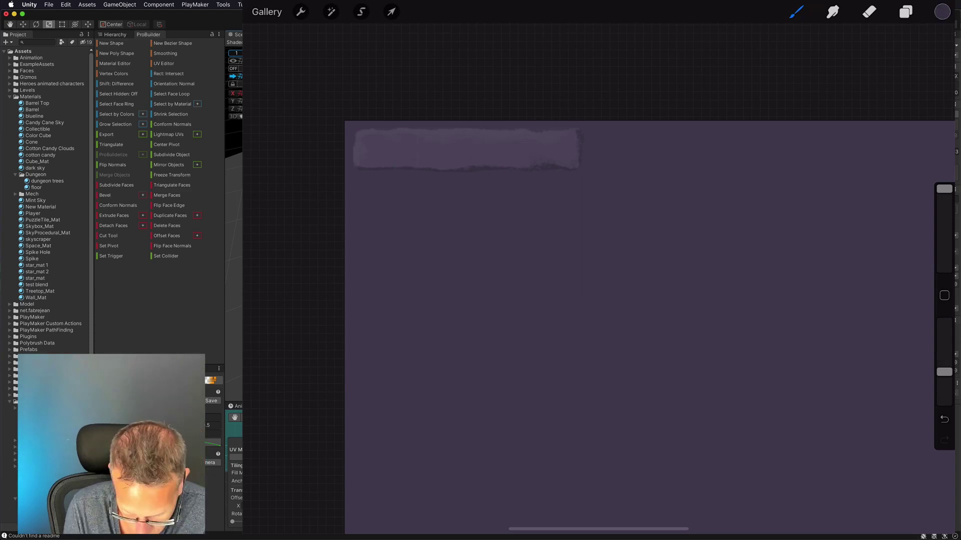
left_click(906, 11)
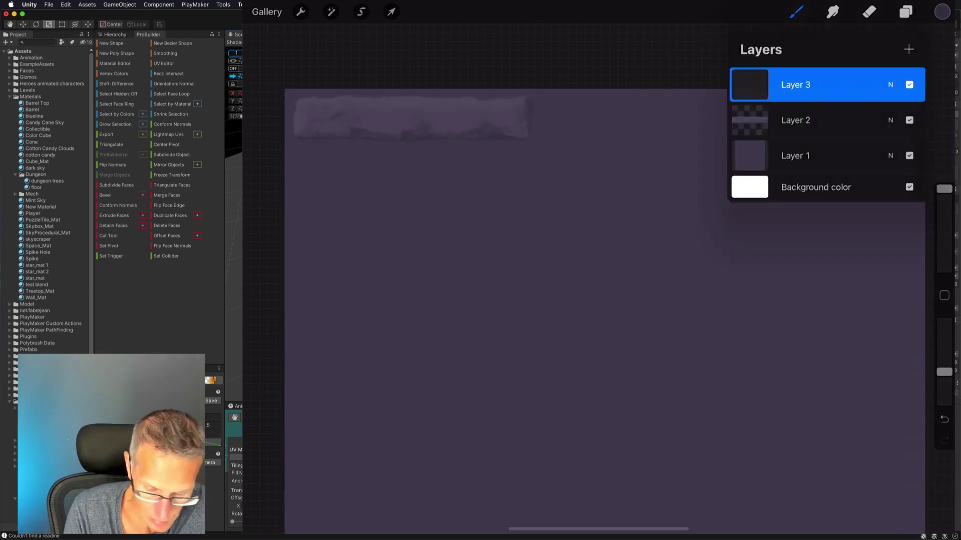
left_click(362, 11)
left_click_drag(541, 98, 653, 131)
Fill the canvas dark purple and draw lighter purple bricks at the top-left and top-right
left_click(905, 12)
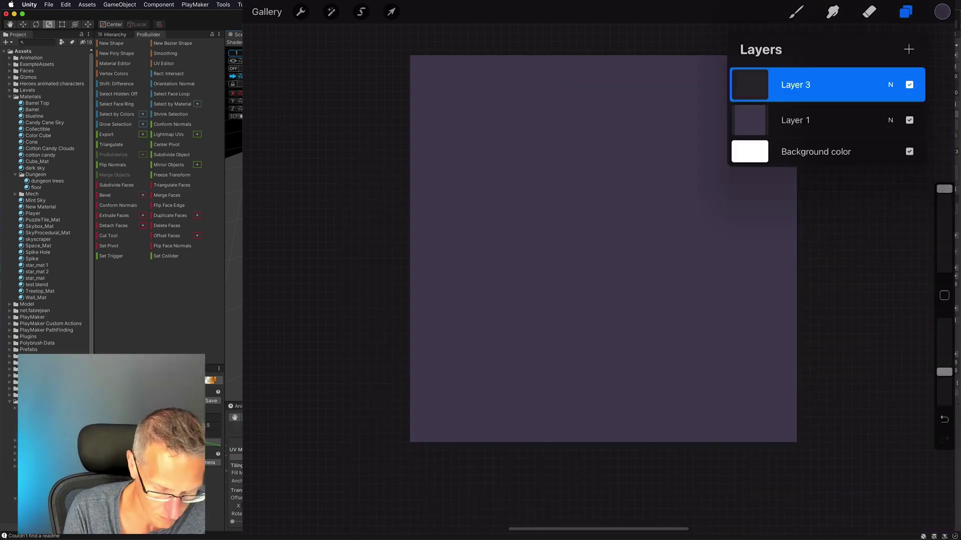
left_click_drag(943, 11, 601, 250)
left_click_drag(413, 58, 562, 200)
left_click(796, 12)
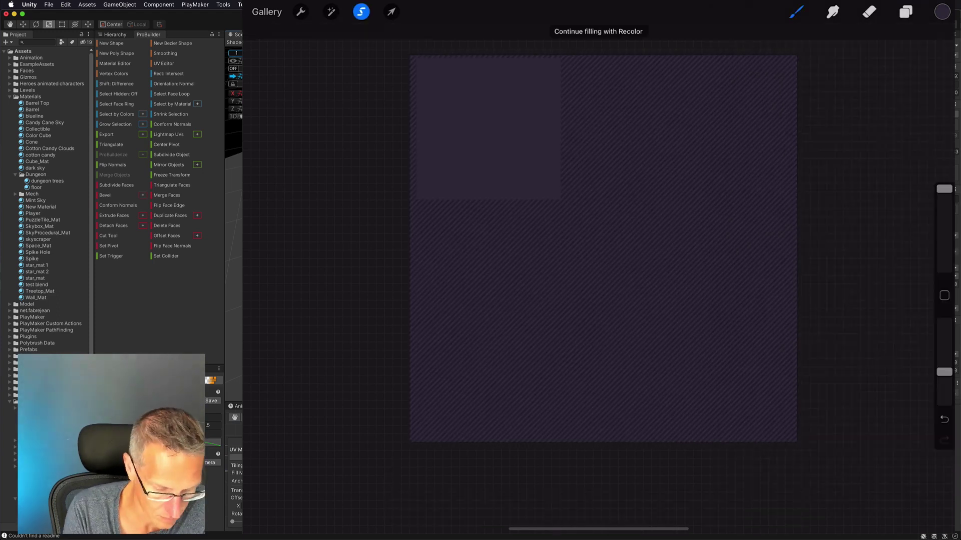
left_click(869, 12)
scroll(593, 266, "down", 3)
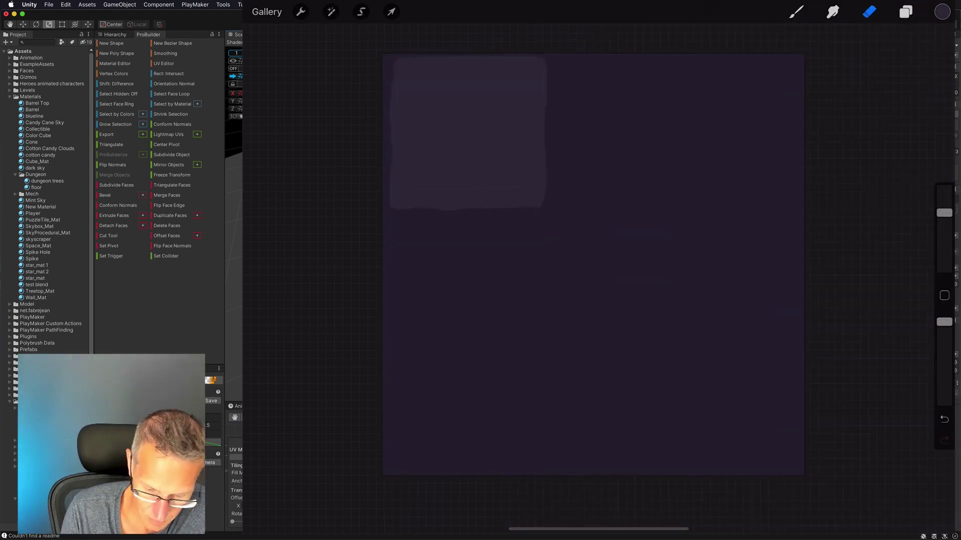
left_click(361, 12)
left_click_drag(506, 101, 761, 165)
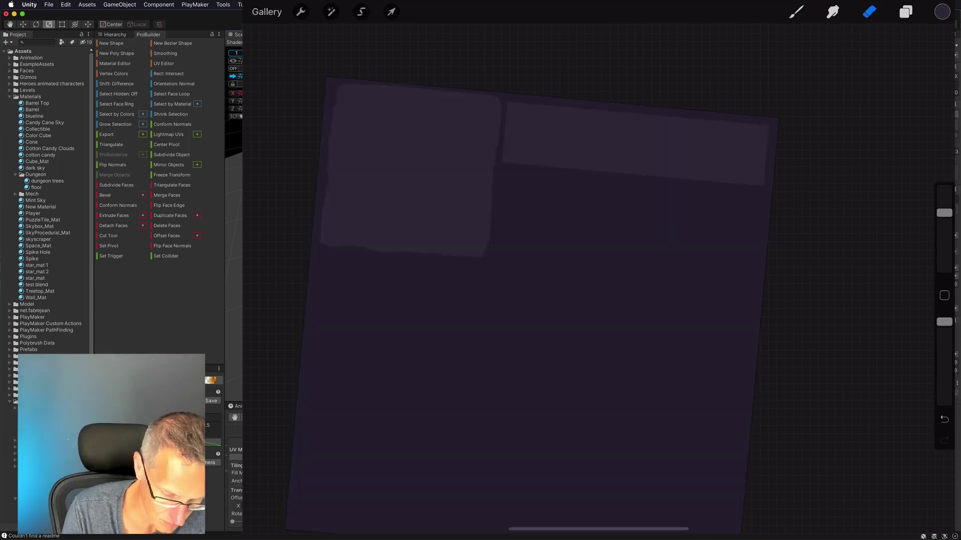
Draw a middle brick on a new layer and place a copy of it to the right
left_click(905, 12)
left_click(361, 12)
left_click_drag(497, 175, 617, 232)
left_click_drag(496, 171, 630, 273)
left_click(572, 508)
left_click(905, 11)
left_click(391, 11)
left_click_drag(559, 222, 699, 233)
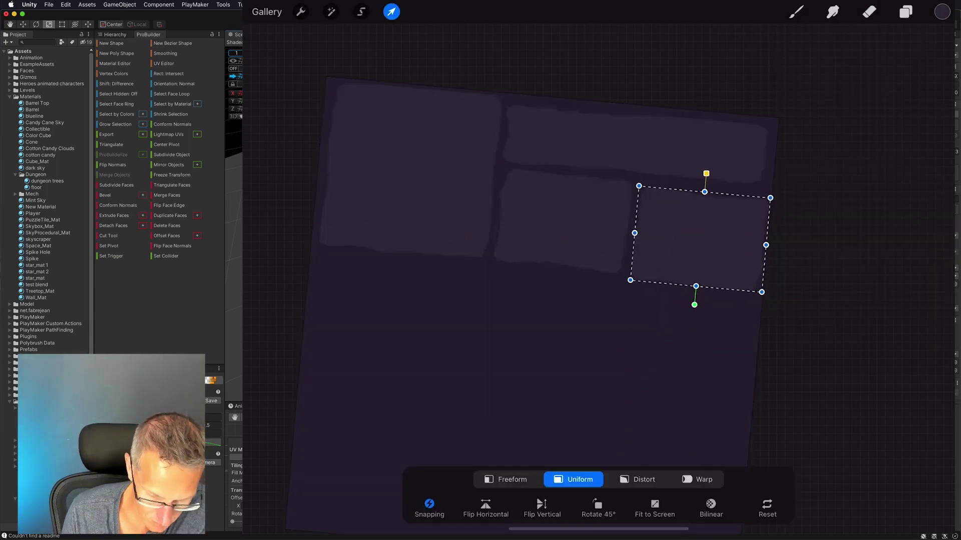
left_click(795, 11)
Shade the bricks with a darker shadow colour on Layer 4 and group the brick layers
left_click(906, 12)
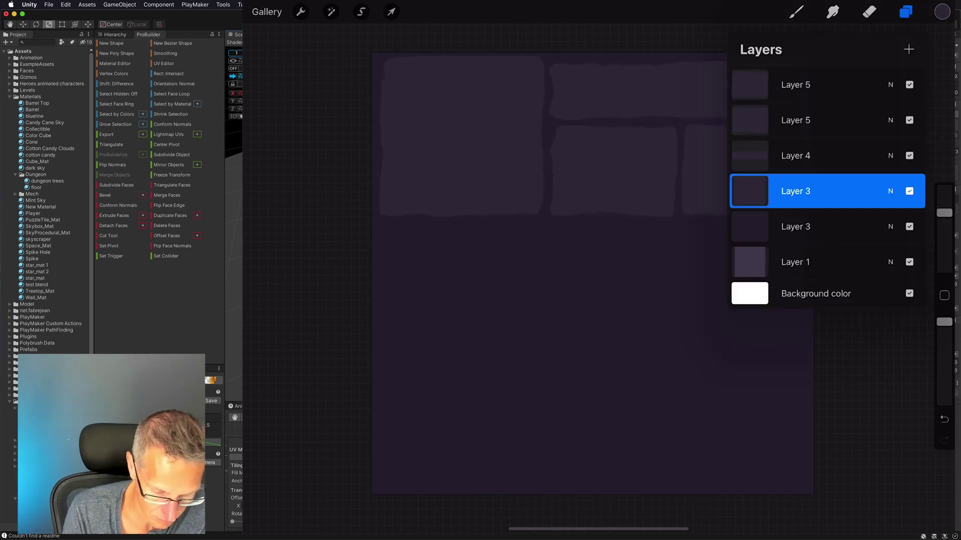
left_click(942, 11)
left_click(905, 11)
left_click(906, 12)
left_click(905, 12)
left_click(795, 155)
left_click(796, 11)
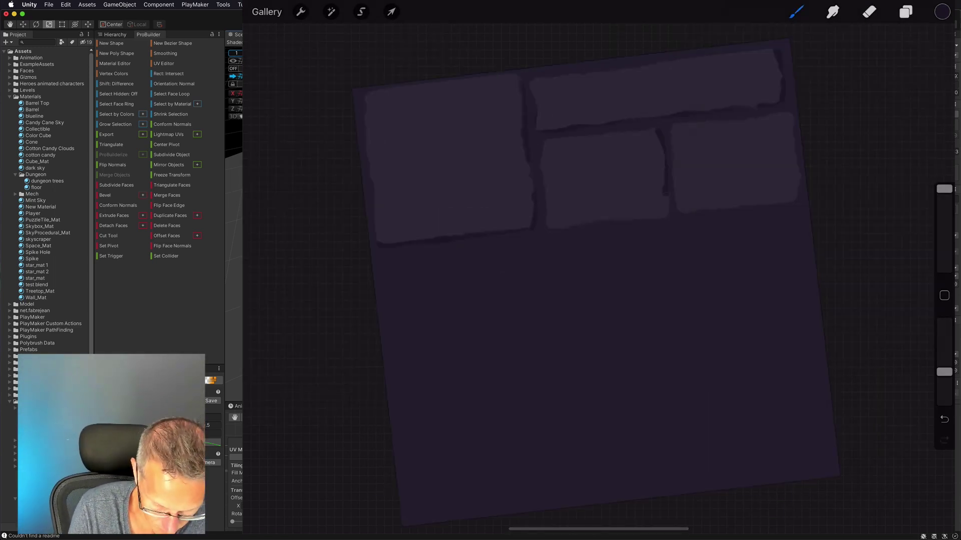
left_click(942, 11)
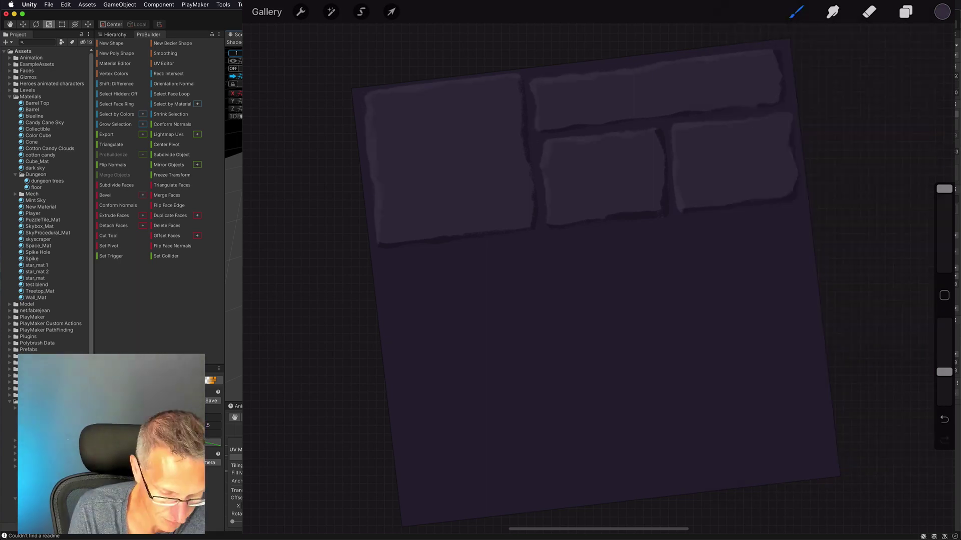
left_click(905, 11)
left_click(803, 89)
Duplicate the brick group twice to make second and third rows lower down
left_click(392, 11)
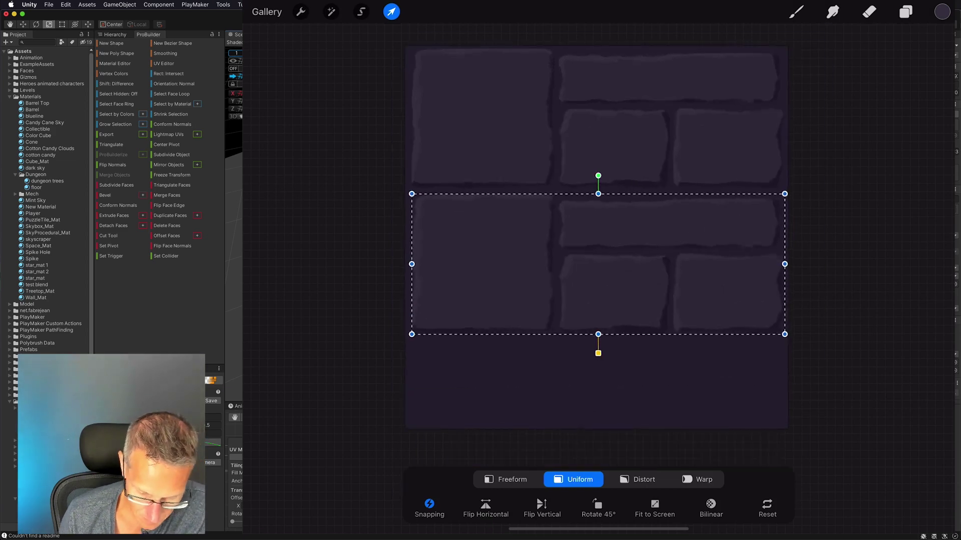
left_click(906, 12)
left_click(392, 11)
left_click_drag(595, 121, 419, 266)
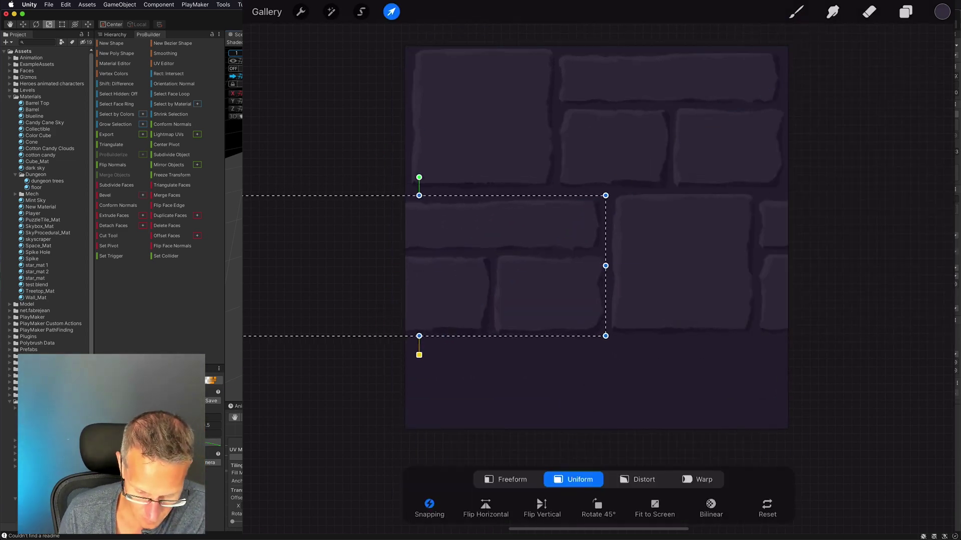
left_click(795, 12)
left_click(905, 12)
left_click(391, 12)
mouse_move(606, 266)
left_mouse_down()
mouse_move(712, 416)
mouse_move(578, 151)
mouse_move(380, 406)
left_mouse_up()
Hide one brick group, shift a copied row down, and offset the bottom row left
left_click(905, 11)
left_click(910, 220)
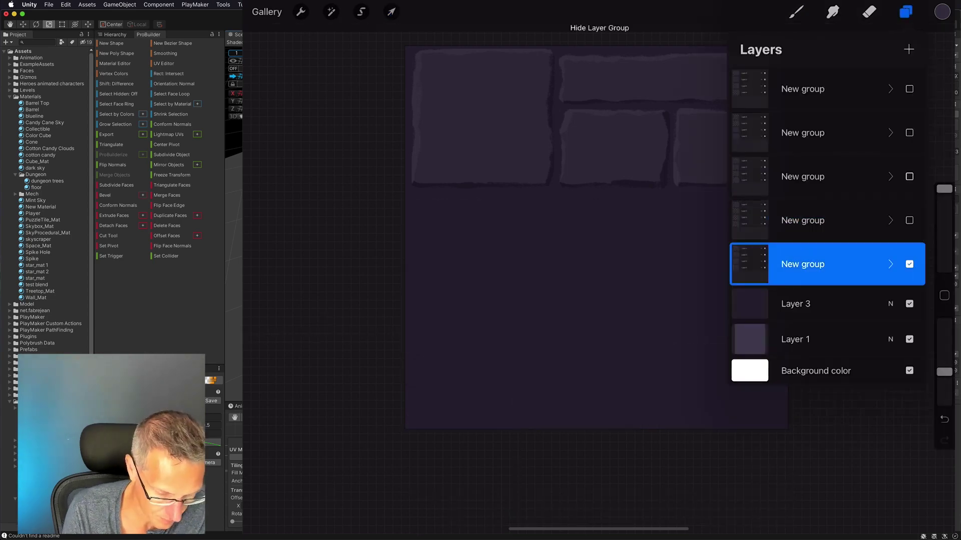
left_click(391, 11)
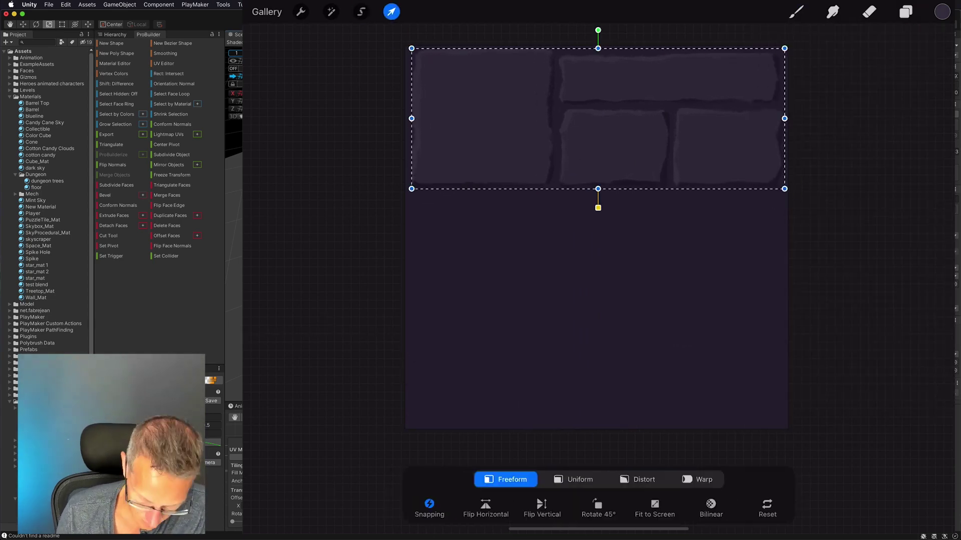
mouse_move(597, 250)
left_mouse_down()
mouse_move(597, 358)
mouse_move(597, 242)
left_mouse_up()
left_click(906, 12)
left_click(796, 12)
left_click(391, 12)
left_click(906, 11)
left_click(825, 133)
left_click_drag(666, 200, 518, 201)
Move the remaining layer into the top brick group and finalize the row positions
left_click(906, 12)
left_click(826, 177)
left_click(803, 89)
left_click(391, 12)
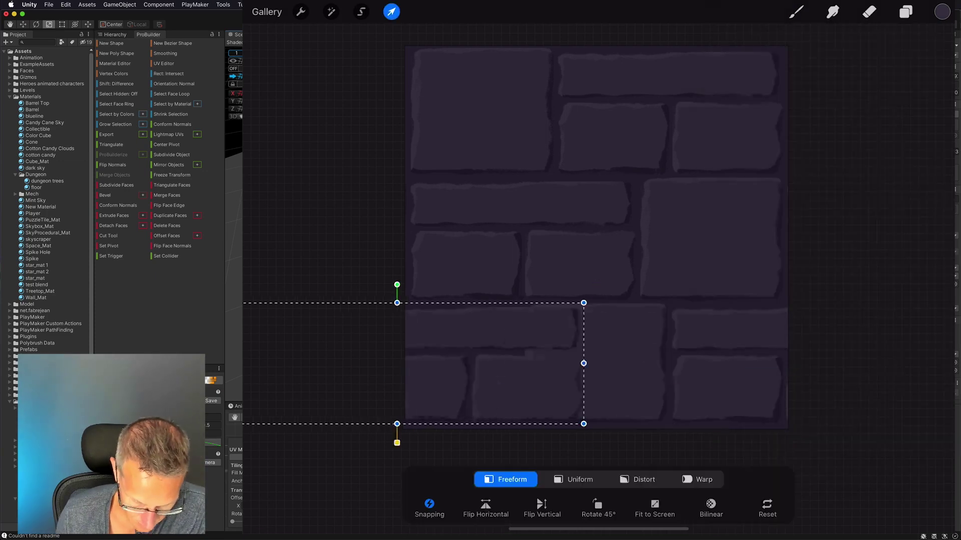
left_click(391, 12)
Export the brick texture as a PNG and save it
left_click(300, 11)
left_click(335, 70)
left_click(278, 208)
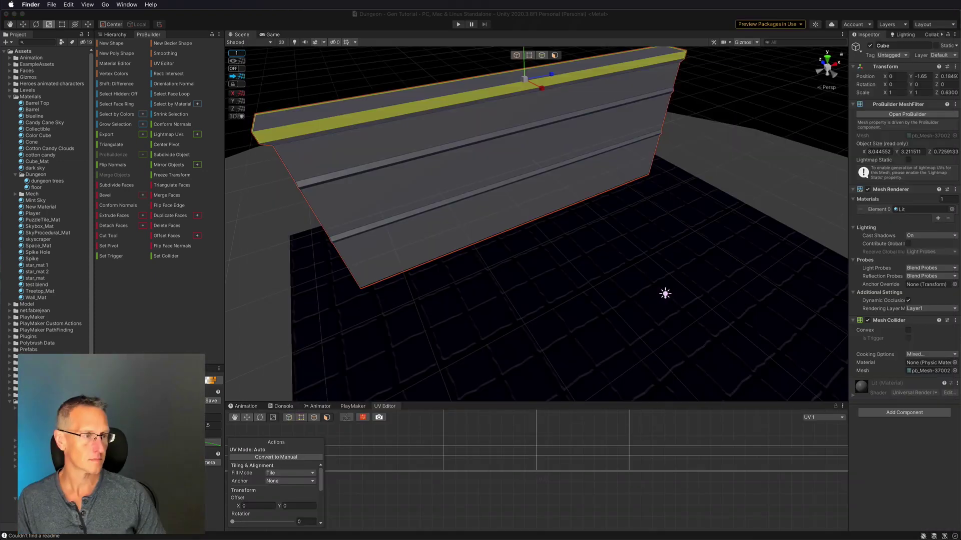
Assign the imported walls brick texture to the walls material, preview the Game view, and select Walls
left_click(66, 170)
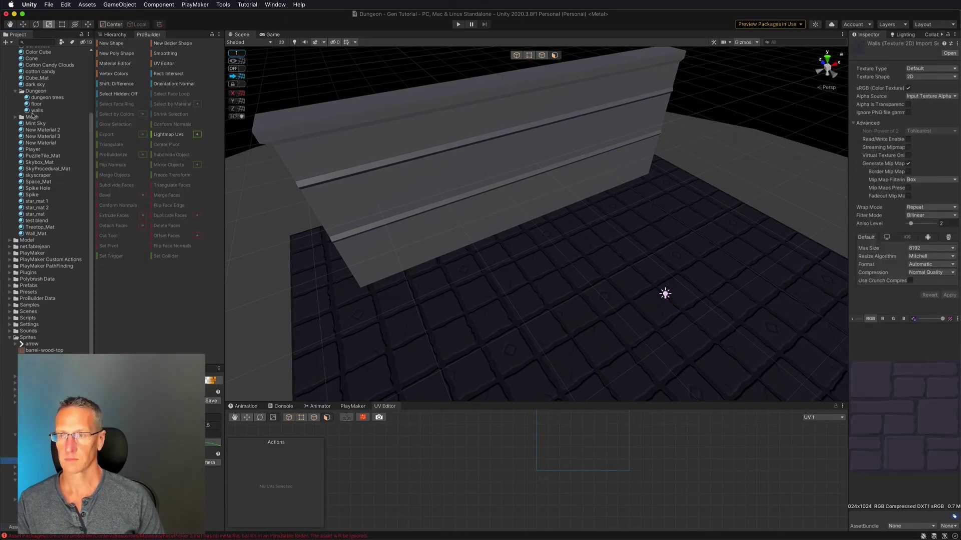
left_click_drag(37, 110, 450, 150)
left_click(271, 34)
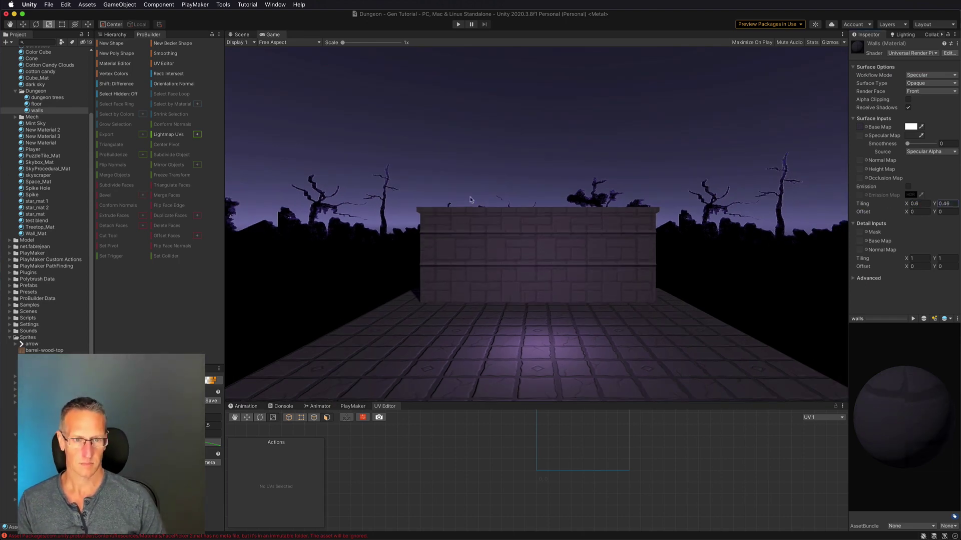
left_click(132, 89)
left_click(242, 34)
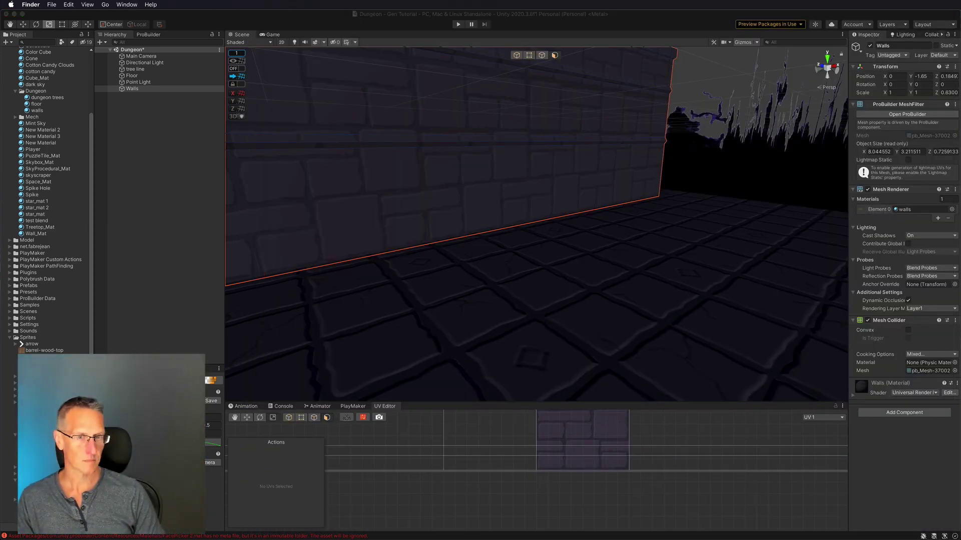
left_click(23, 96)
Frame the Walls object and select its upper face strip
double_click(132, 88)
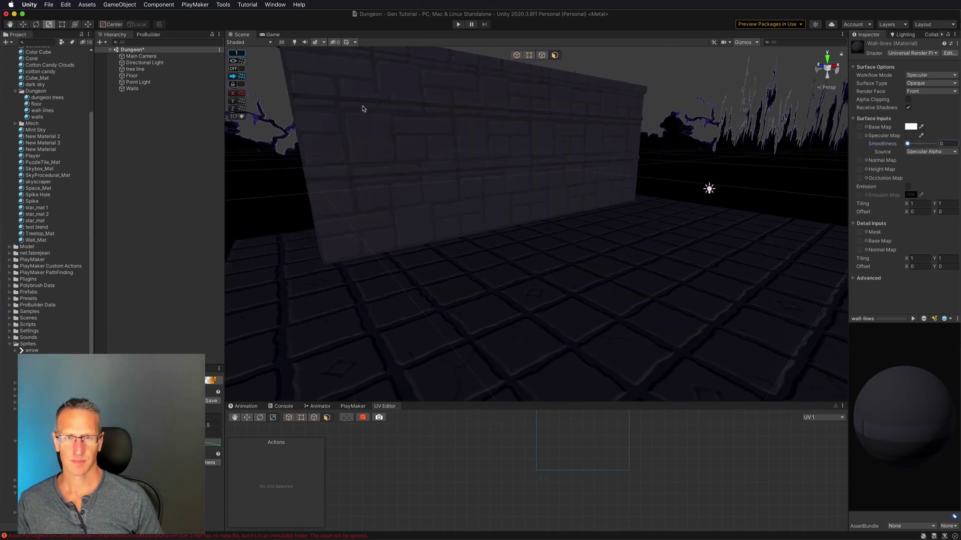
left_click(378, 179)
left_click(397, 306)
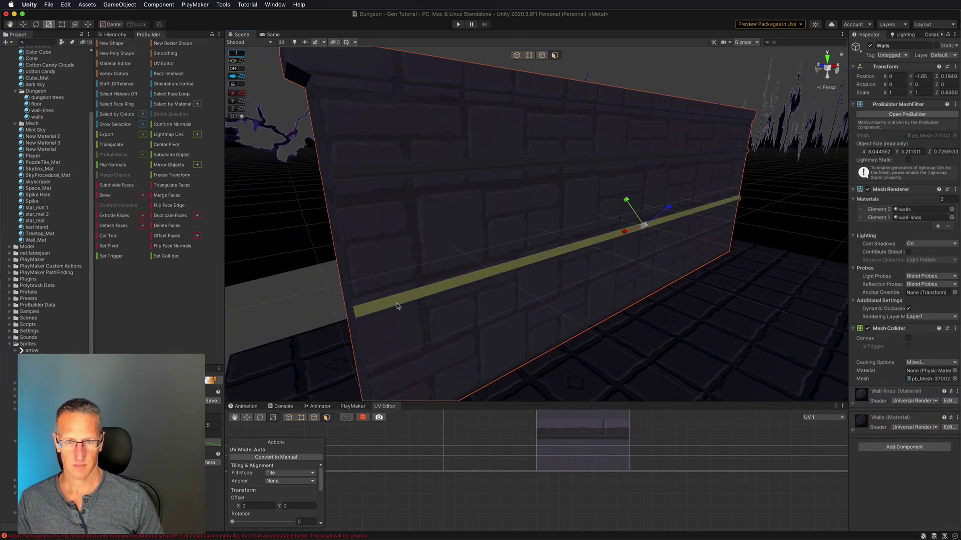
key("super+z")
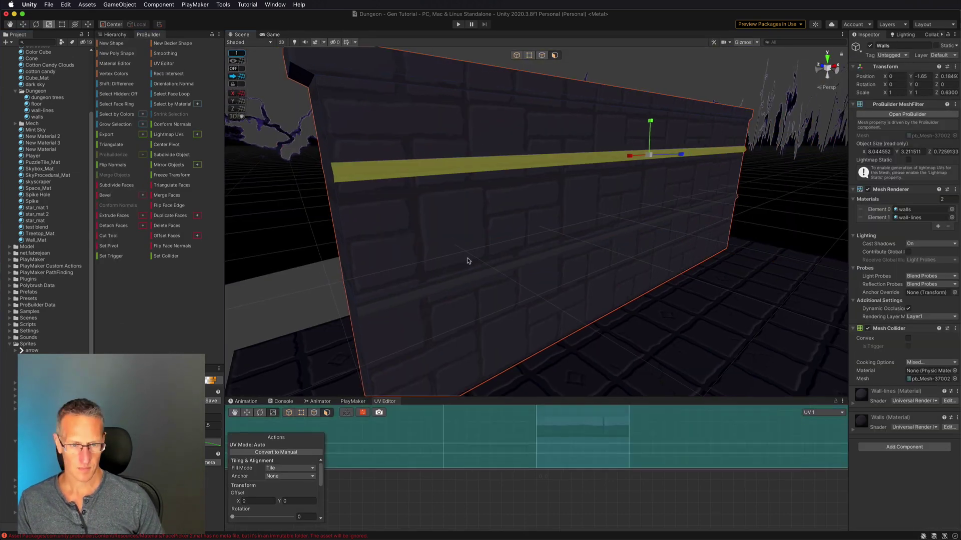
Shift the strip's UV texture offset vertically in the UV Editor
left_click_drag(350, 403, 350, 189)
left_click(540, 347)
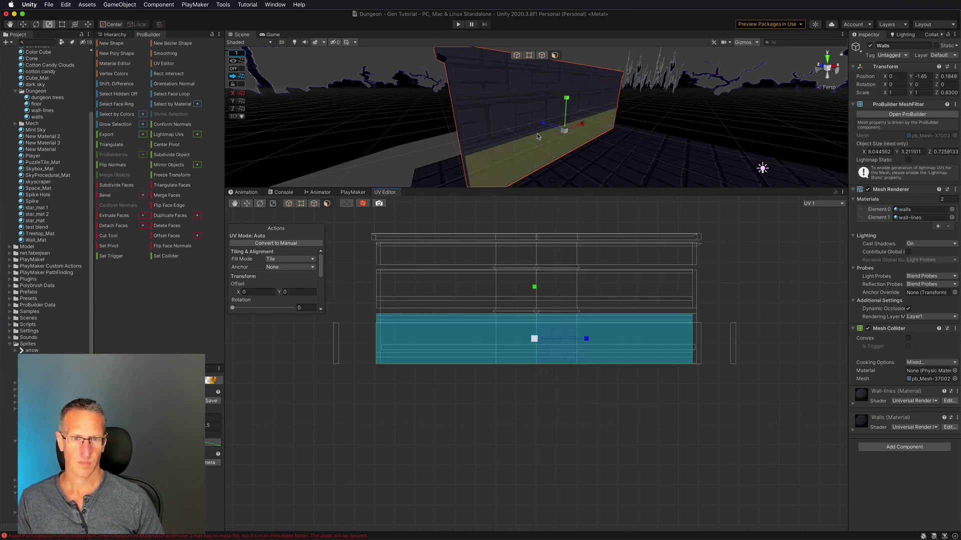
left_click_drag(500, 190, 500, 404)
left_click_drag(350, 251, 288, 221, "alt")
left_click(351, 67)
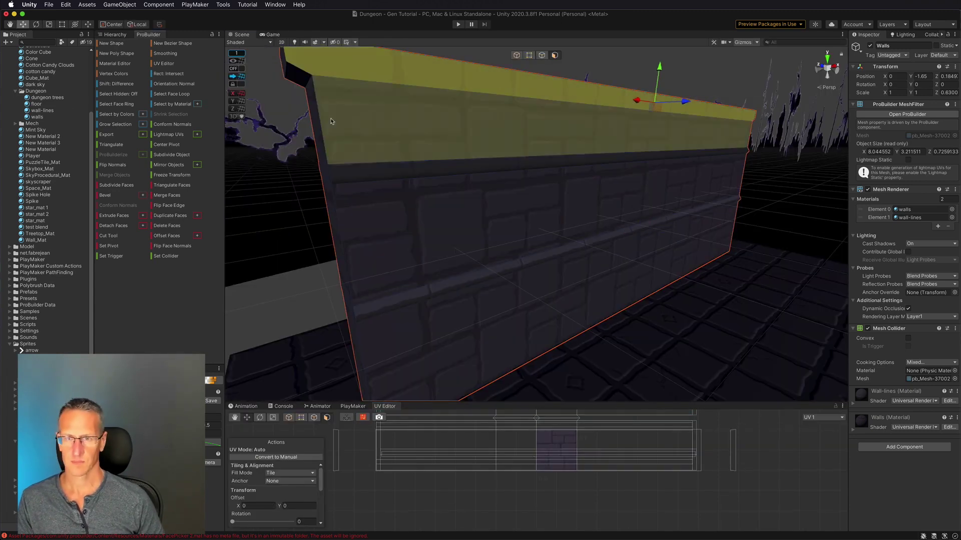